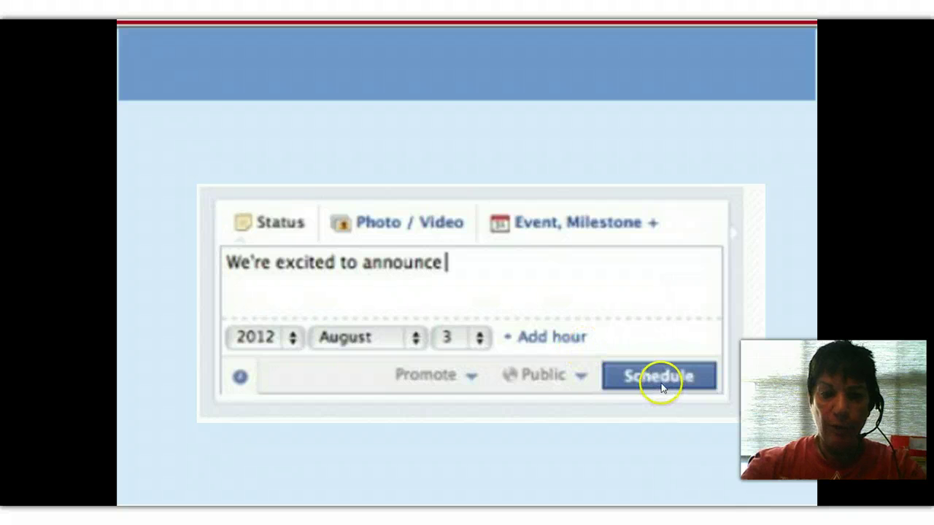
Exit the PowerPoint slide show and return to editing view on slide 2
key(Escape)
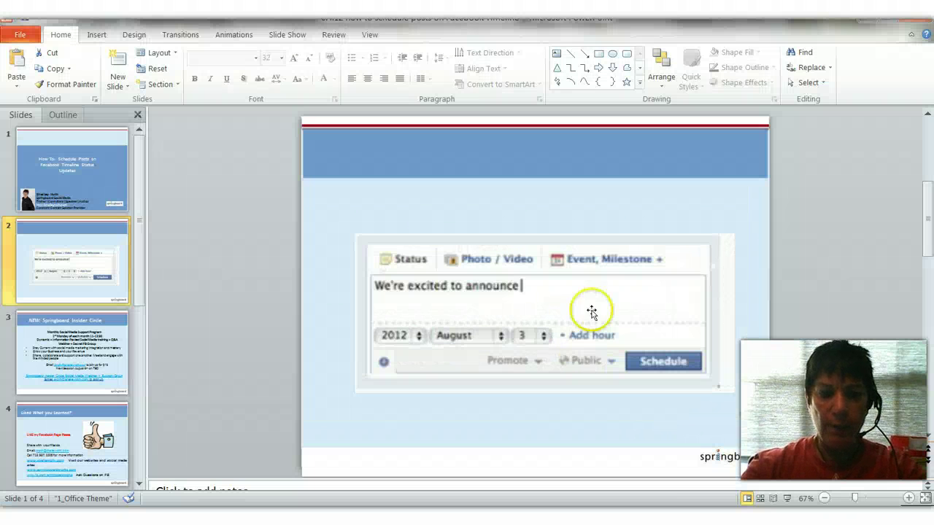
Switch to the Springboard Works Facebook page and start a status post in its timeline's Write something box
mouse_move(68, 496)
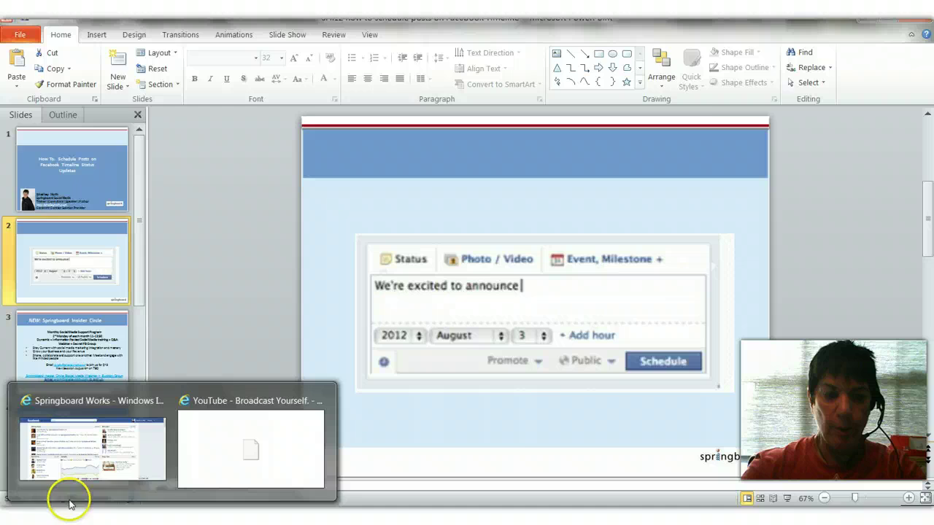
click(85, 476)
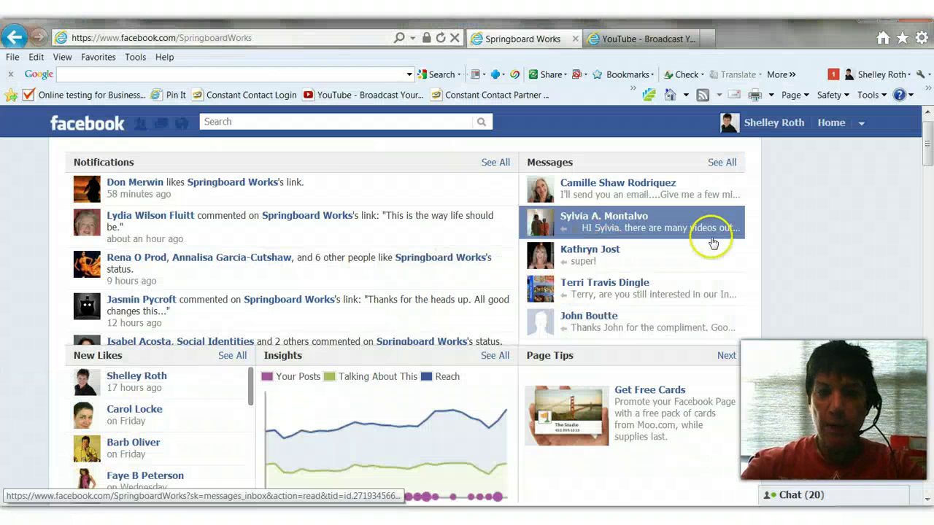
scroll(705, 256, down, 5)
scroll(705, 267, down, 10)
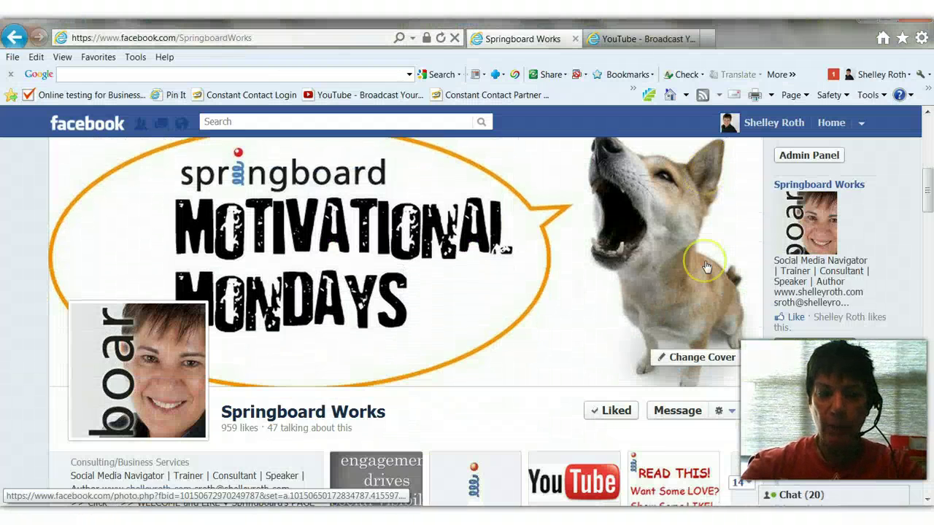
scroll(706, 263, down, 2)
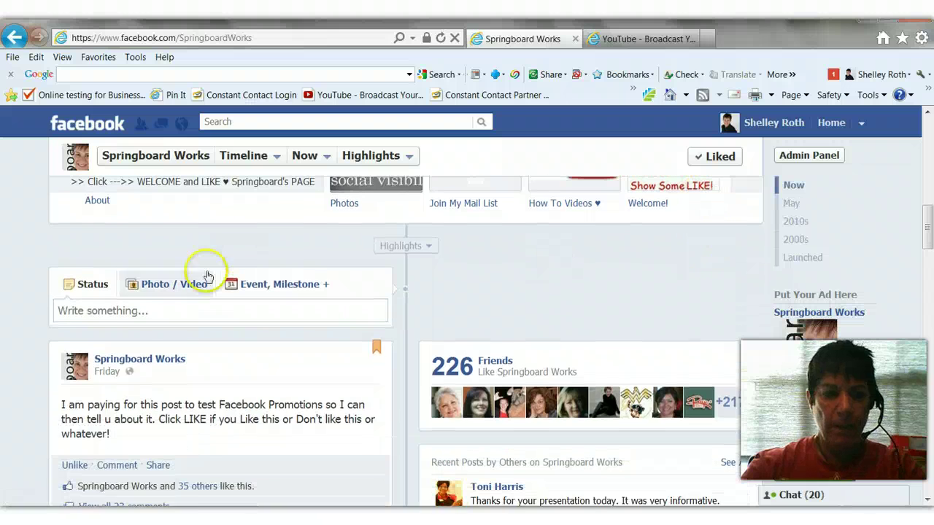
click(132, 310)
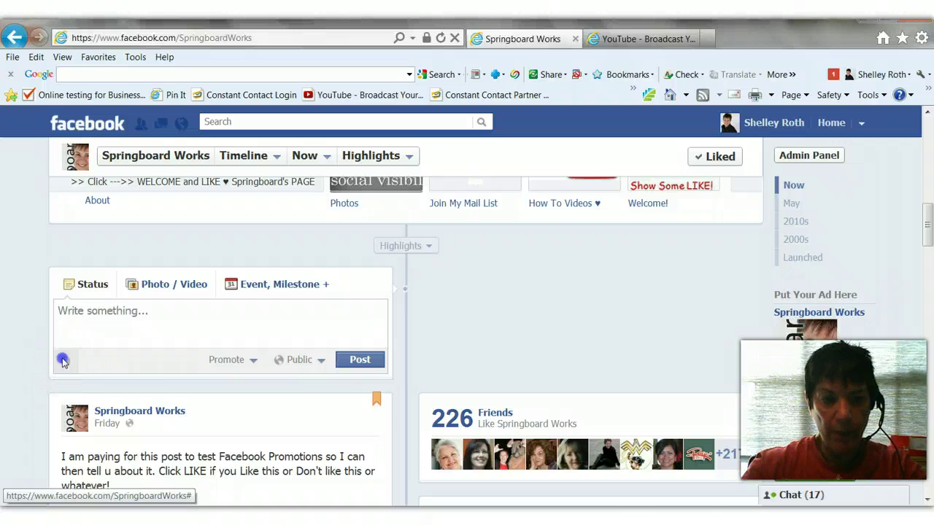
Set the post's scheduled date to 2012, August 14, 2 PM, minute 20
click(64, 361)
click(95, 360)
click(93, 361)
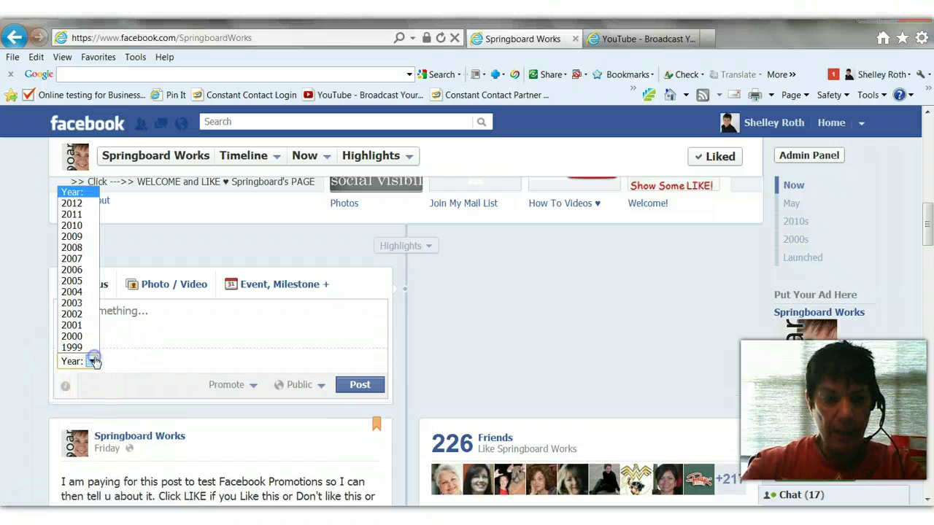
click(71, 203)
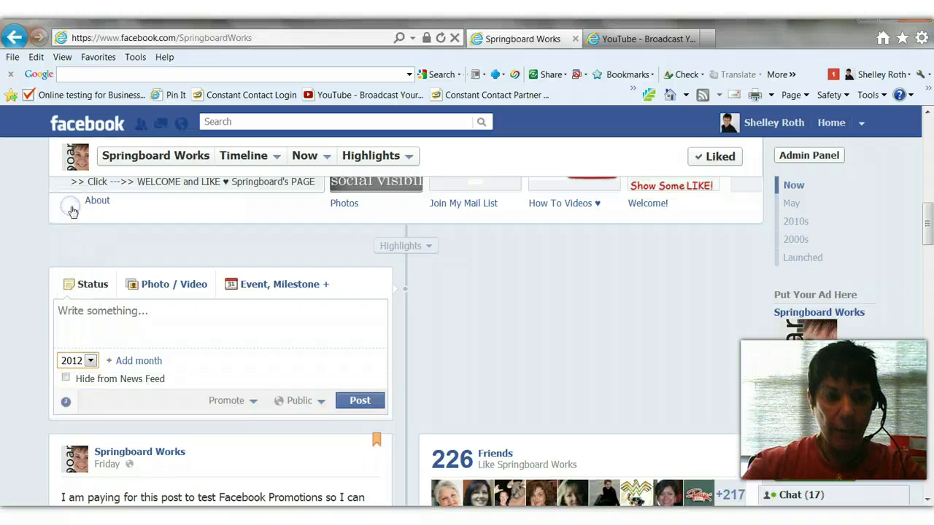
click(133, 360)
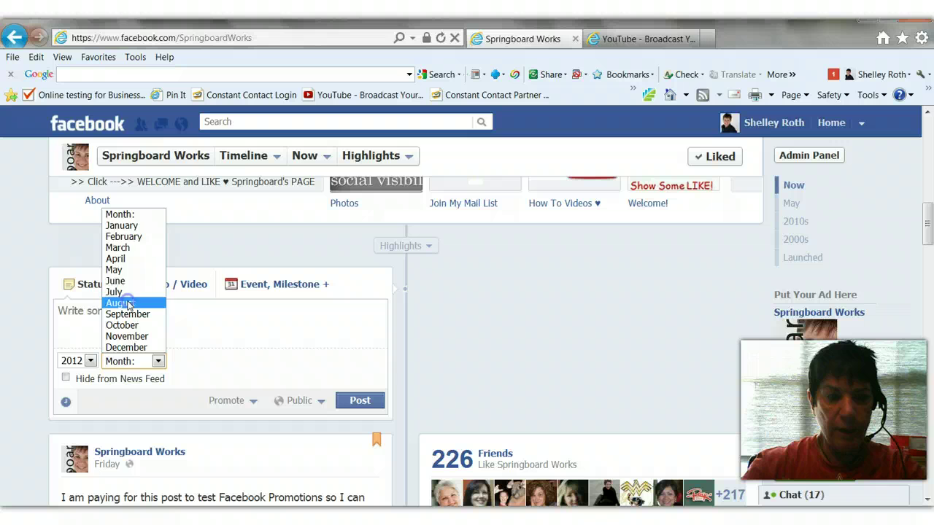
click(128, 304)
click(198, 361)
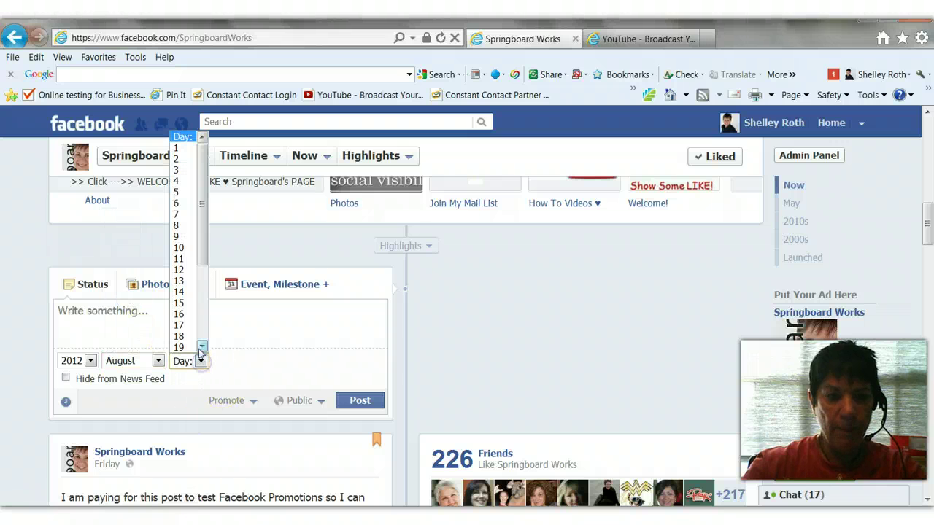
click(193, 292)
click(241, 360)
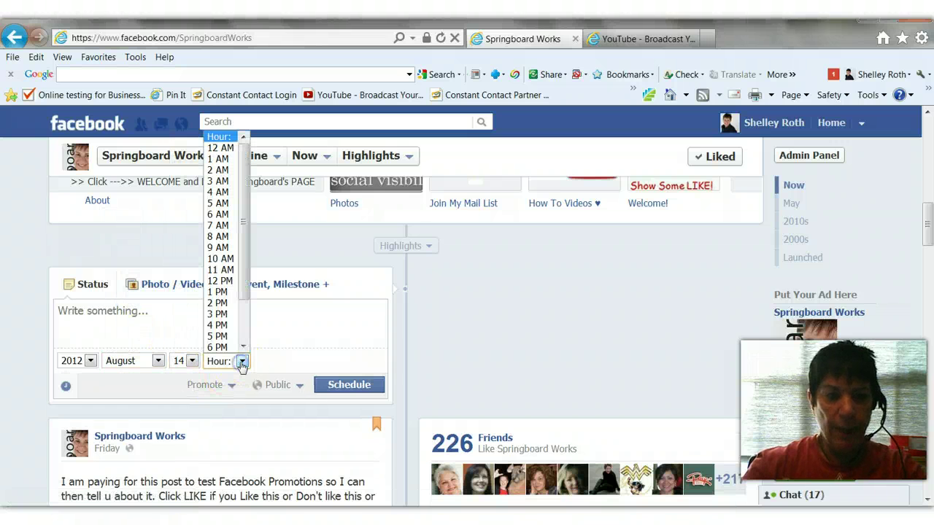
click(219, 303)
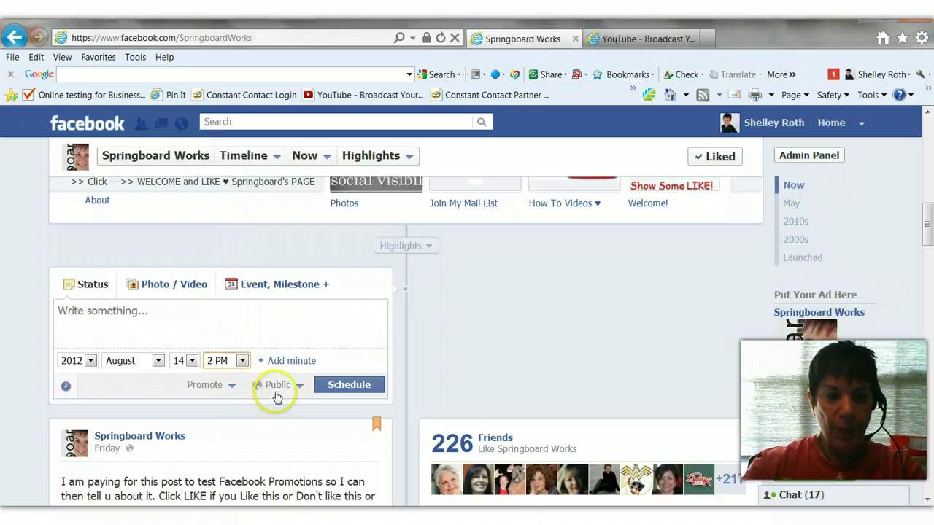
click(291, 362)
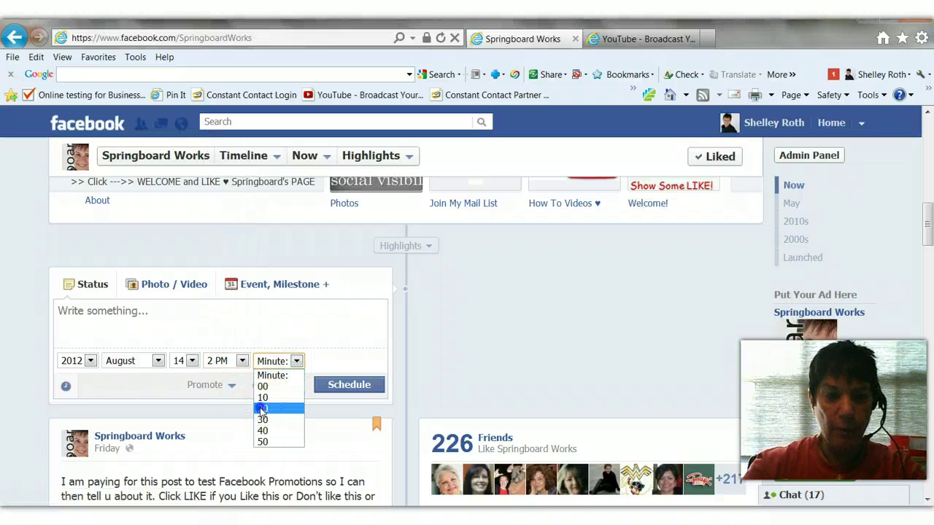
click(257, 410)
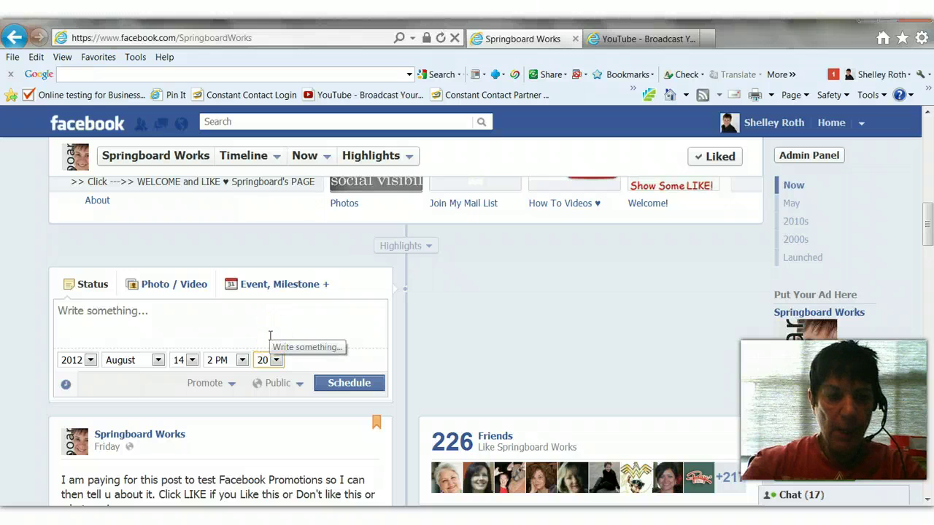
click(114, 312)
Write the post text 'this is a test of scheduling' and submit it with Schedule
click(240, 312)
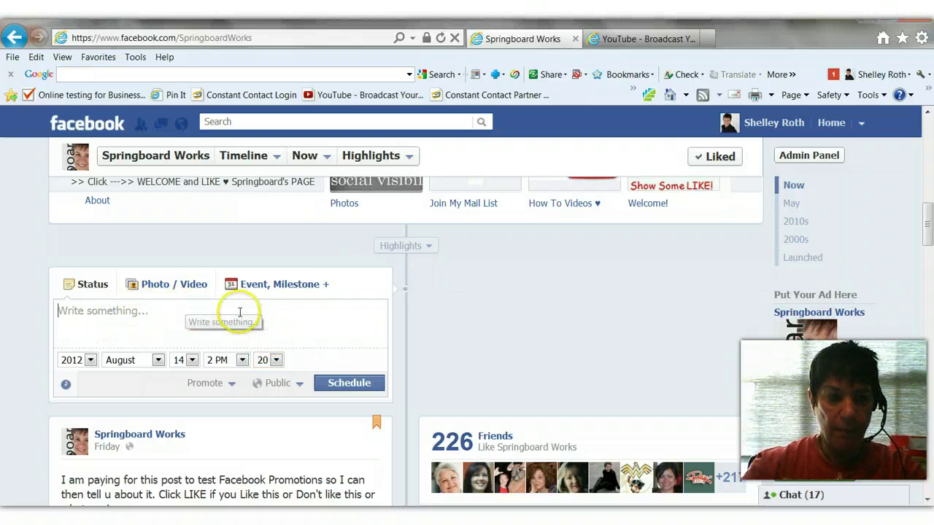
text(this is a )
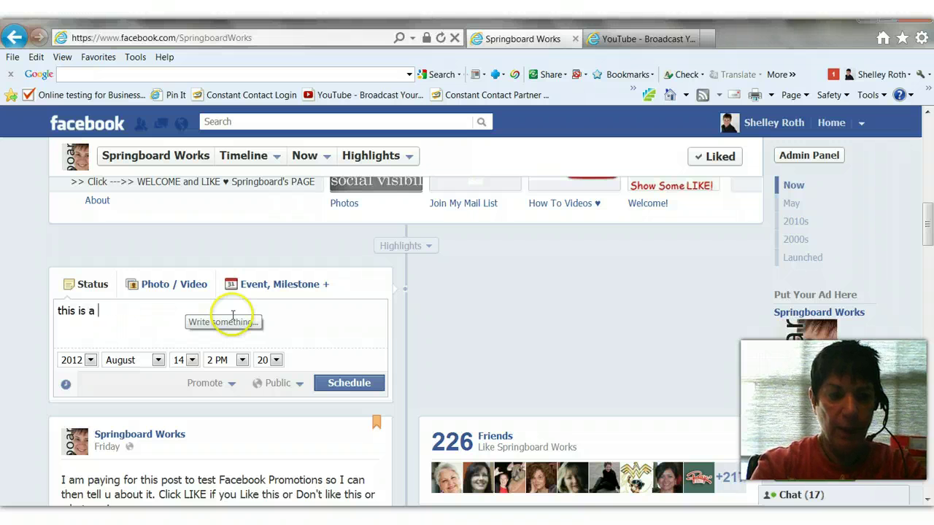
text(test of )
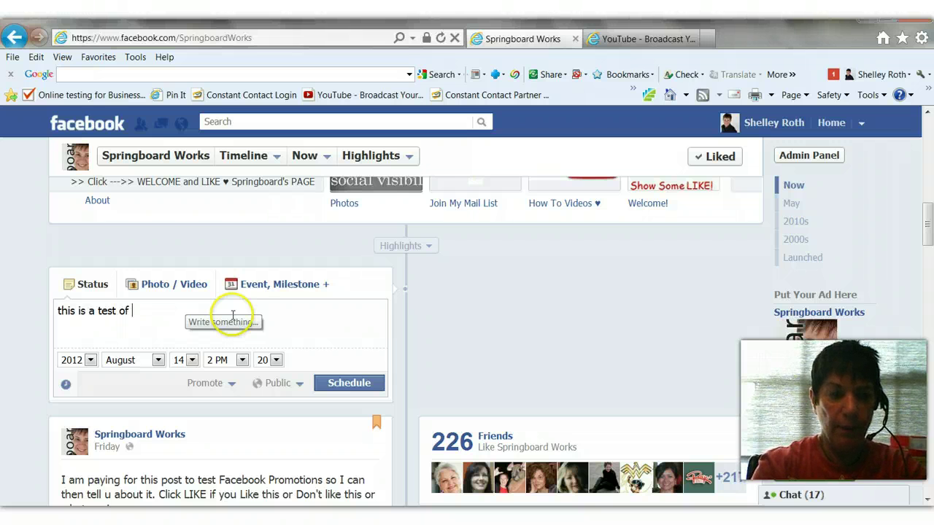
text(scheduling)
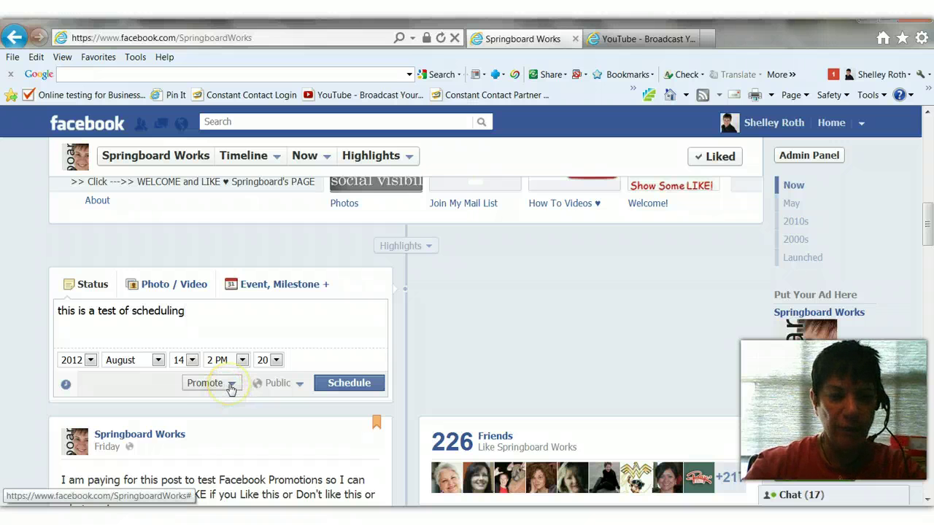
click(347, 385)
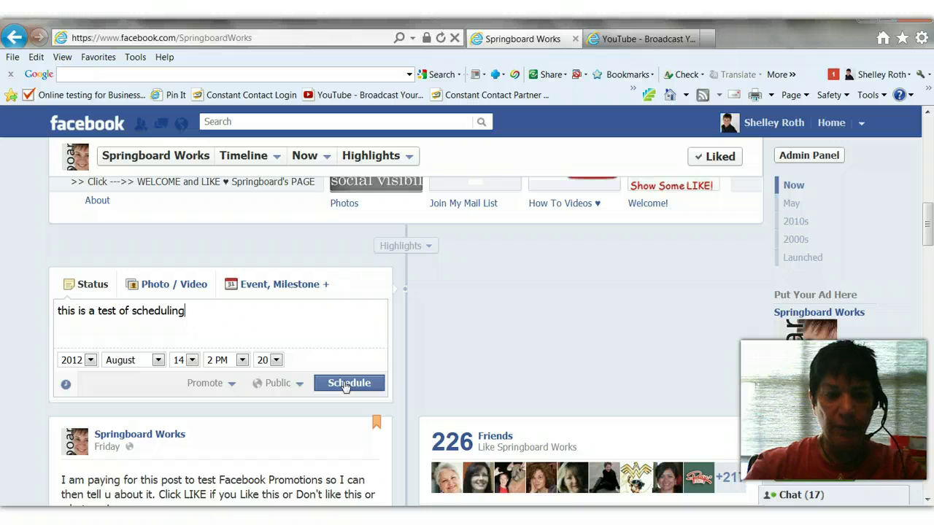
Confirm scheduling the post for August 14, 2012 at 2:20pm, then view the page's Activity Log
click(347, 385)
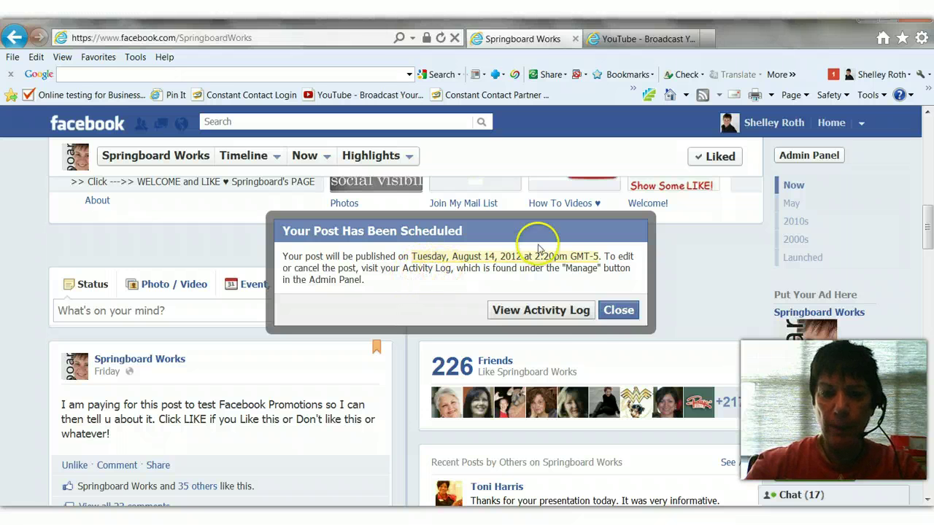
click(546, 311)
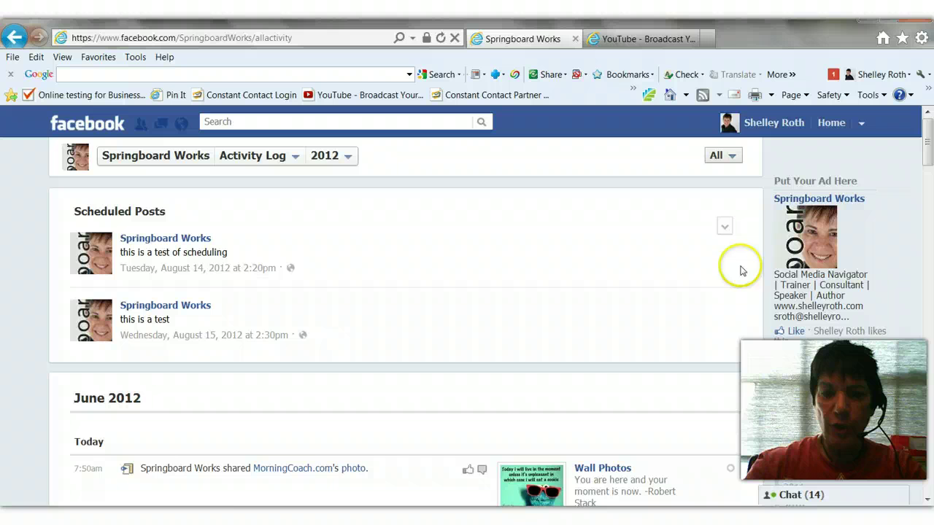
Cancel the August 15 and August 14 scheduled posts, then switch back to PowerPoint
click(726, 299)
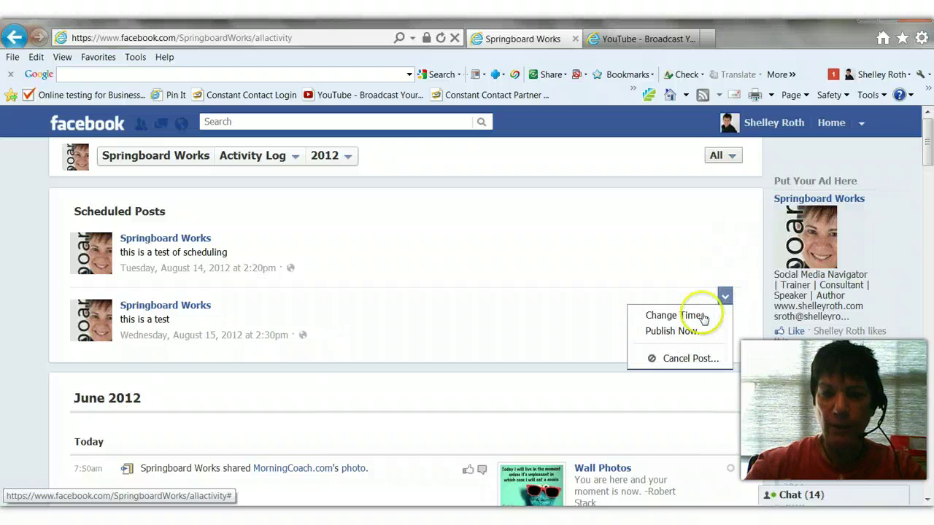
click(690, 358)
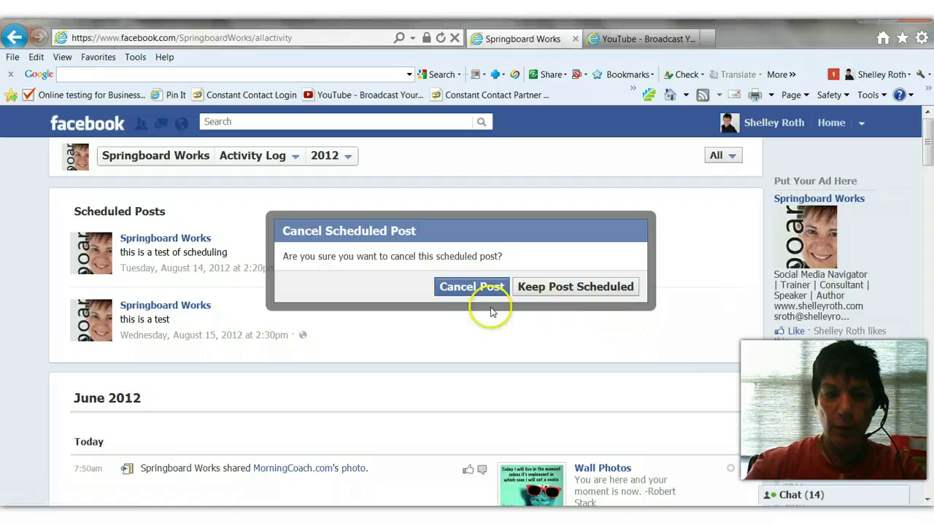
click(471, 288)
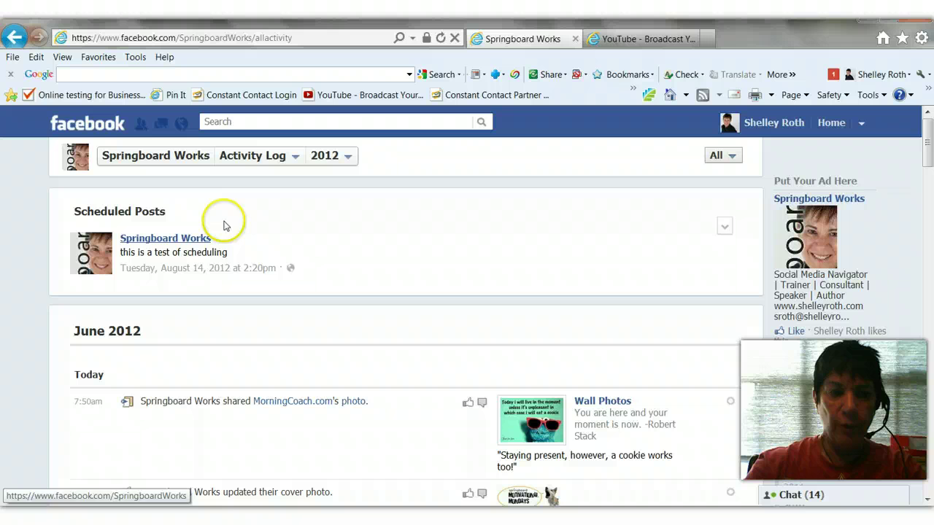
click(726, 228)
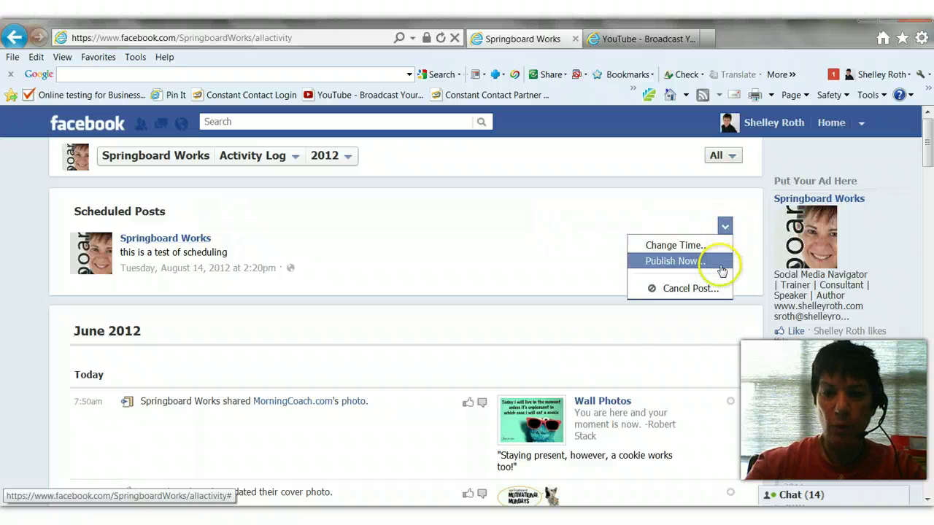
click(704, 289)
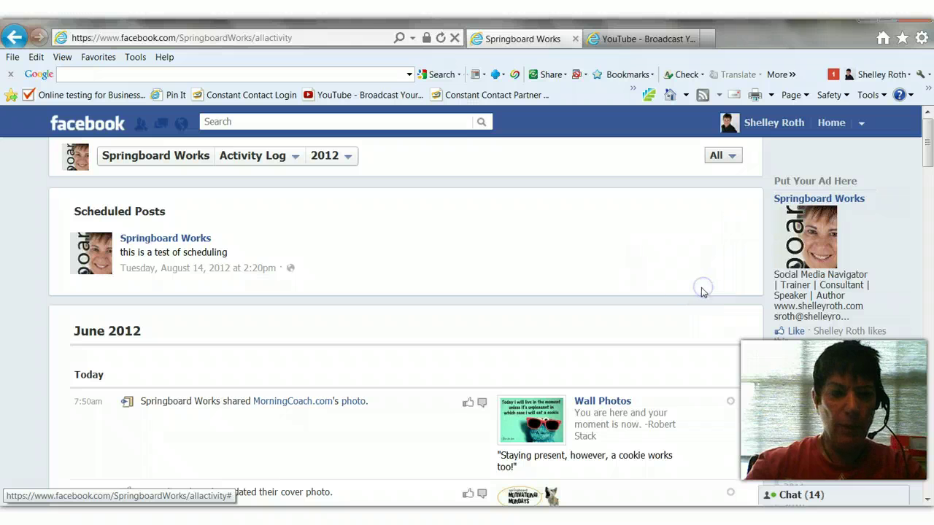
click(491, 287)
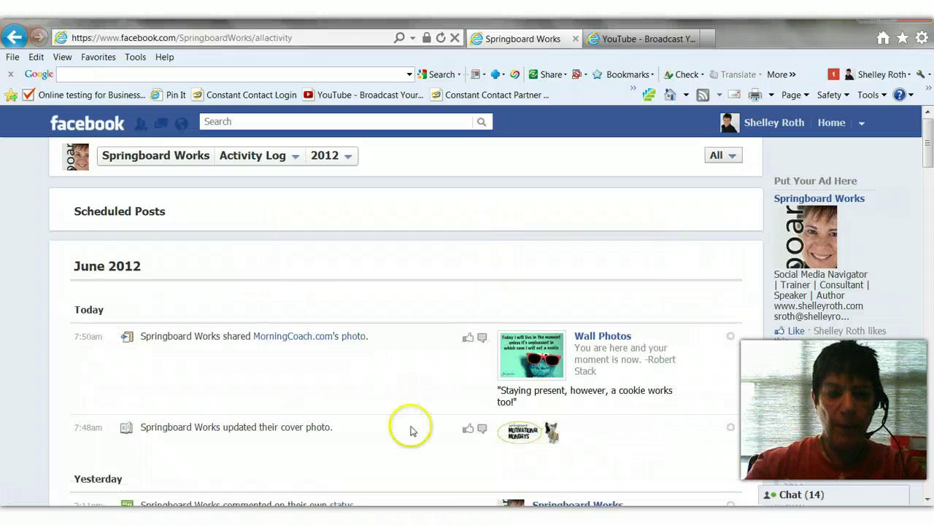
click(431, 466)
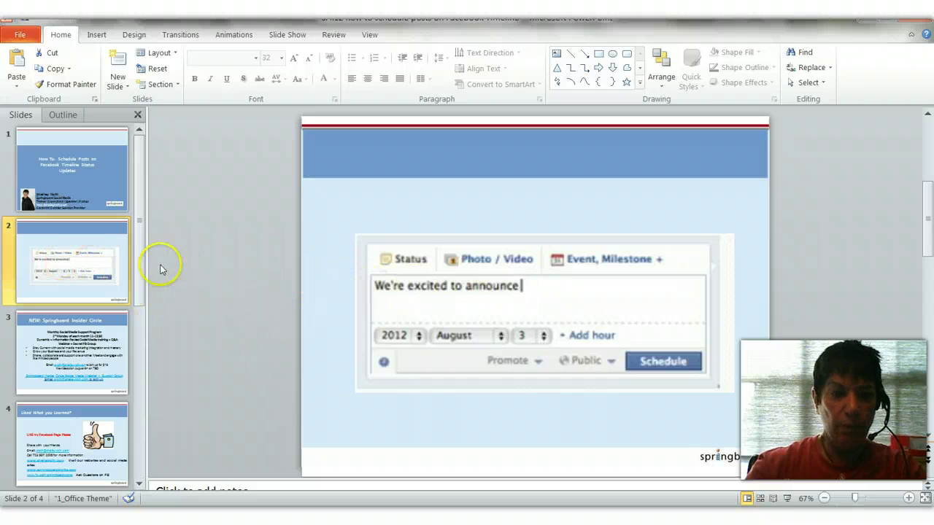
Go to slide 3, the 'NEW: Springboard Insider Circle' promotion slide
click(73, 325)
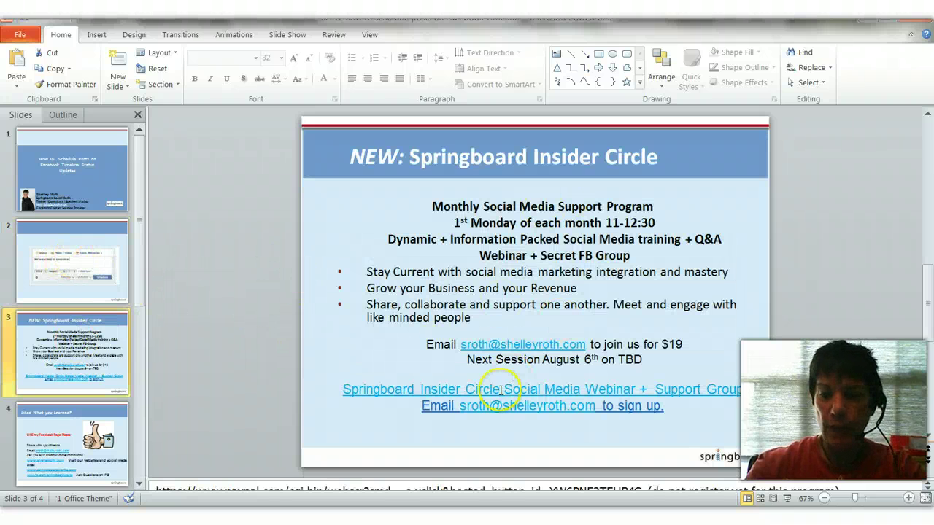